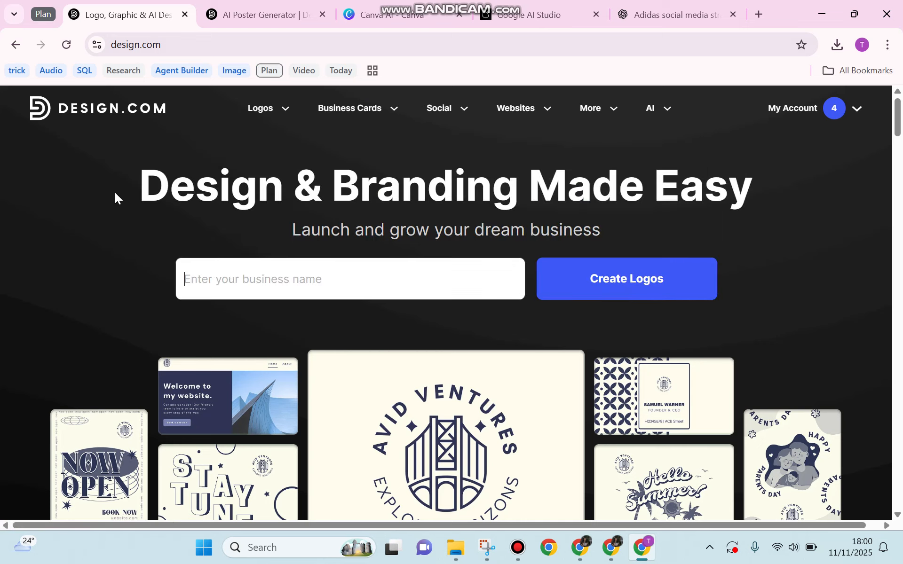
mouse_move(253, 111)
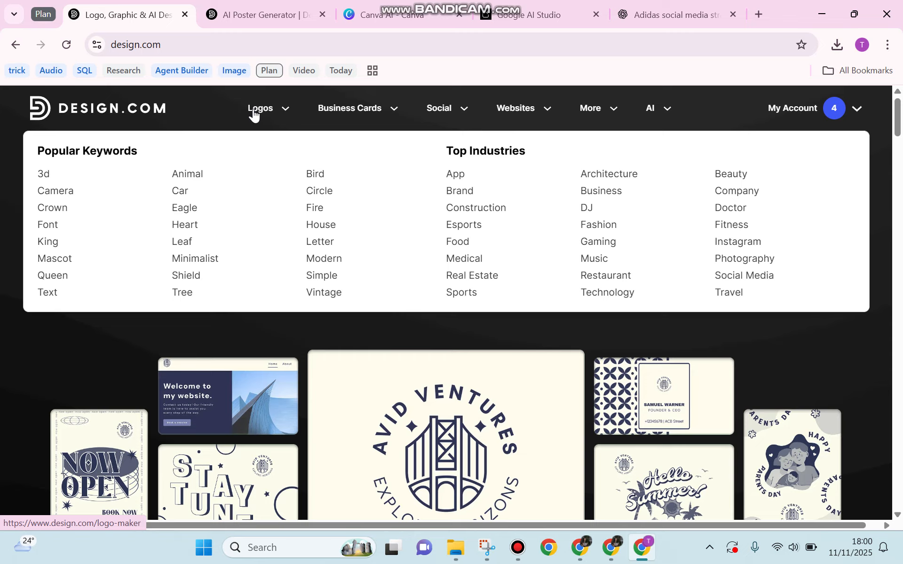
mouse_move(346, 113)
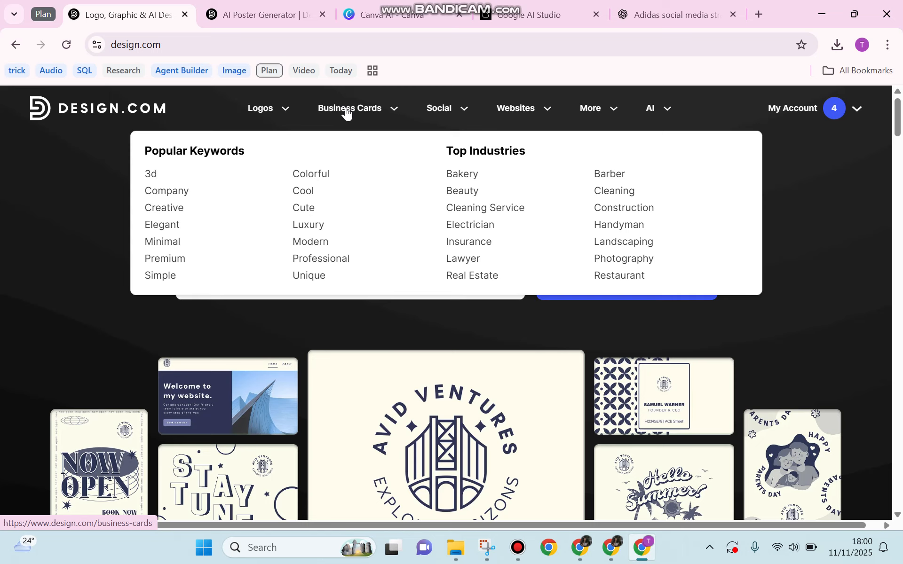
mouse_move(447, 89)
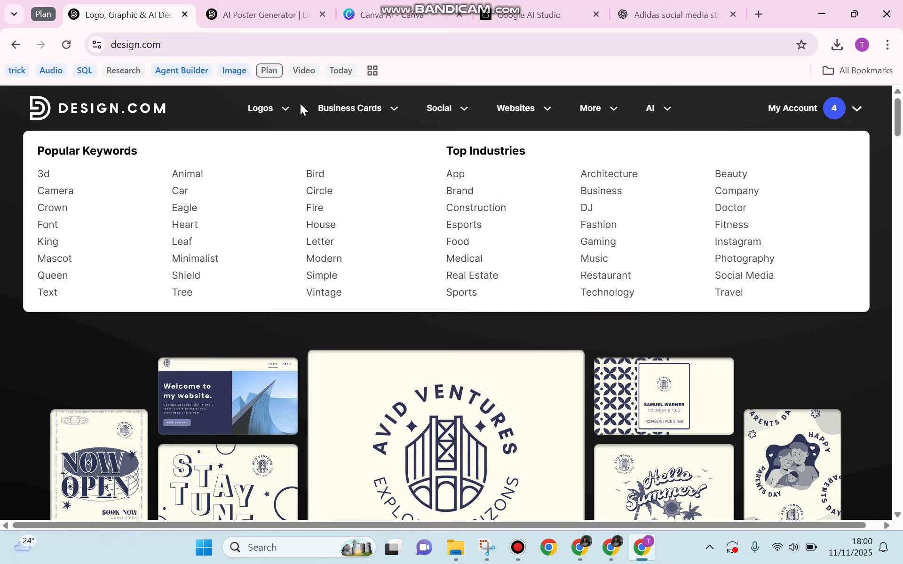
mouse_move(450, 107)
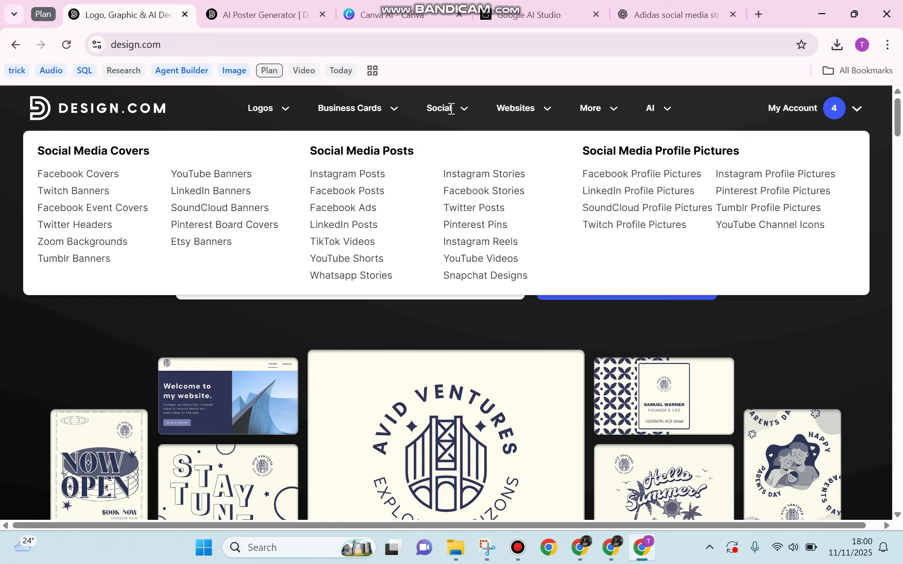
mouse_move(526, 117)
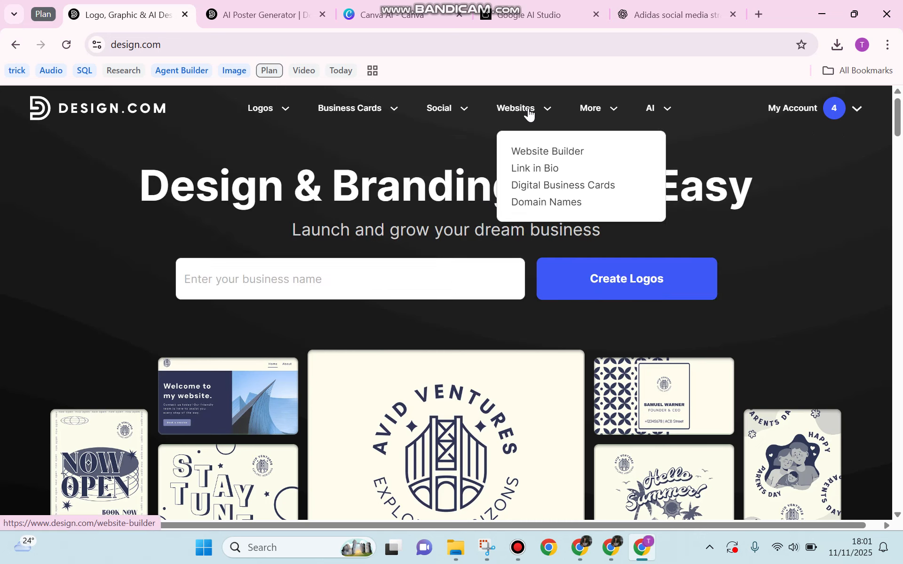
mouse_move(589, 111)
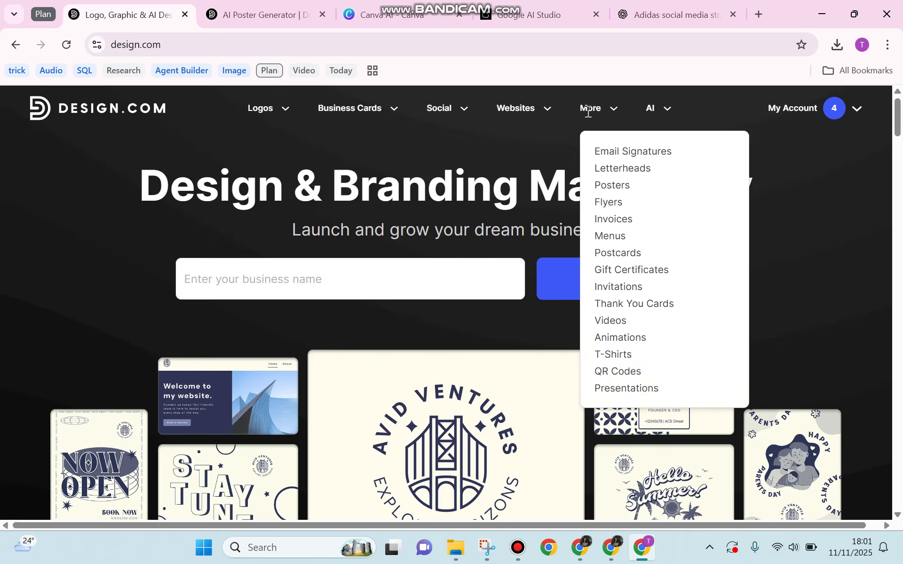
mouse_move(657, 117)
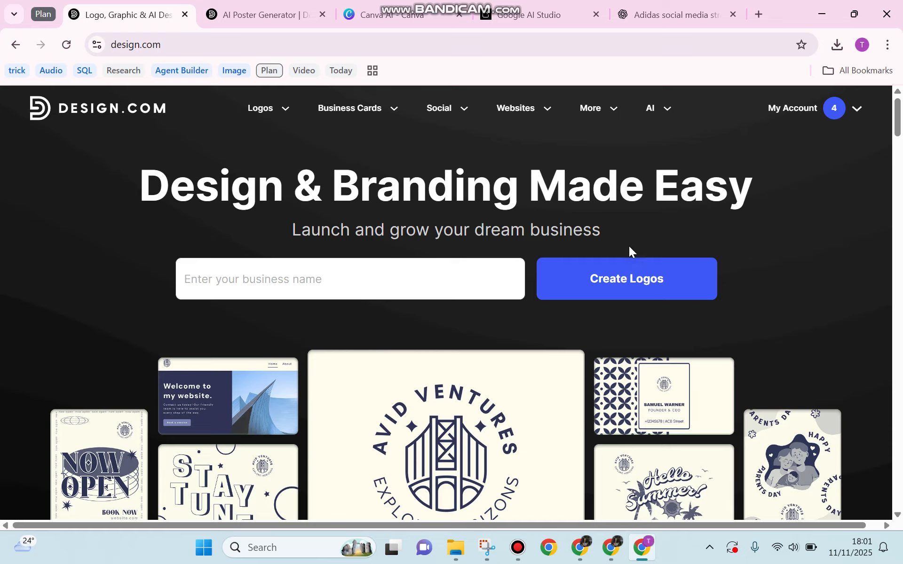
Browse the design types on the homepage and open the AI Poster Generator
scroll(689, 326, "down", 10)
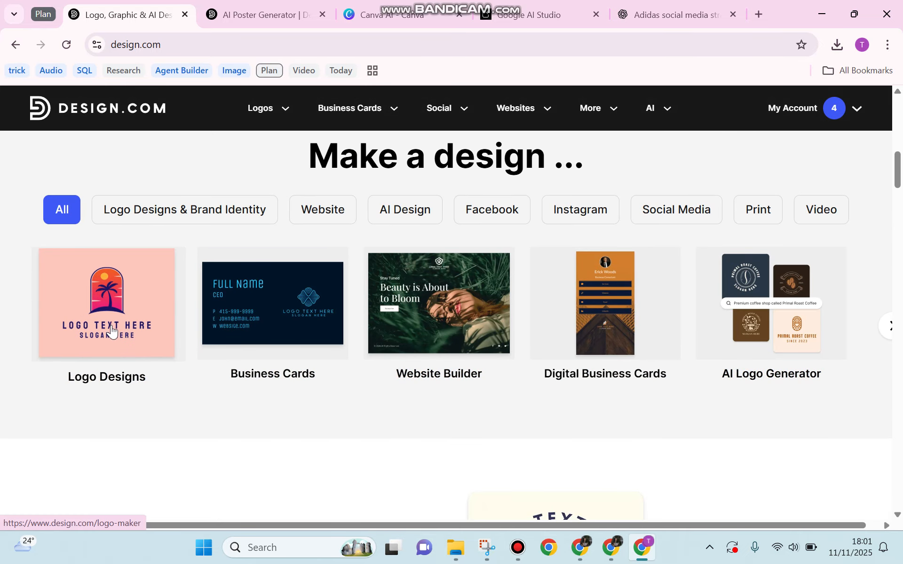
left_click(889, 326)
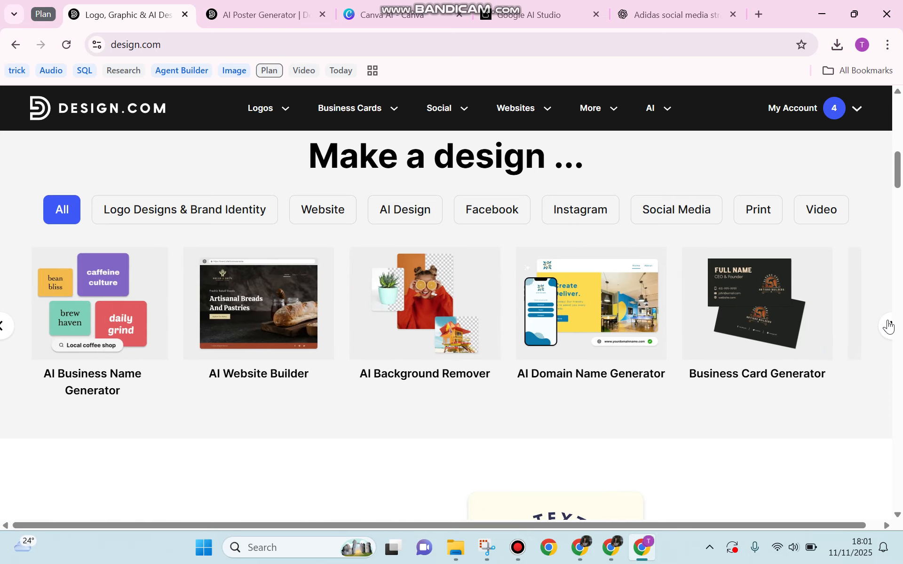
left_click(888, 325)
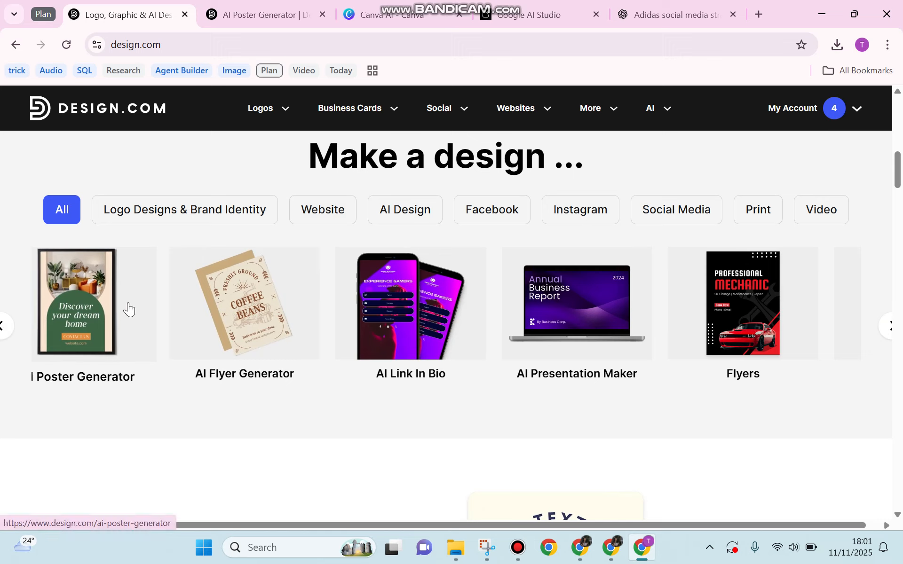
left_click(127, 305)
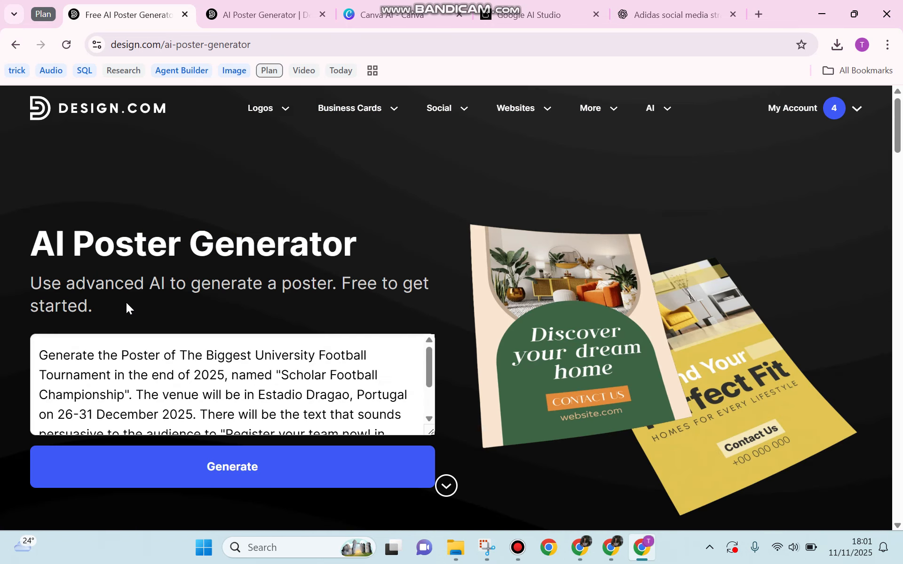
scroll(162, 363, "down", 2)
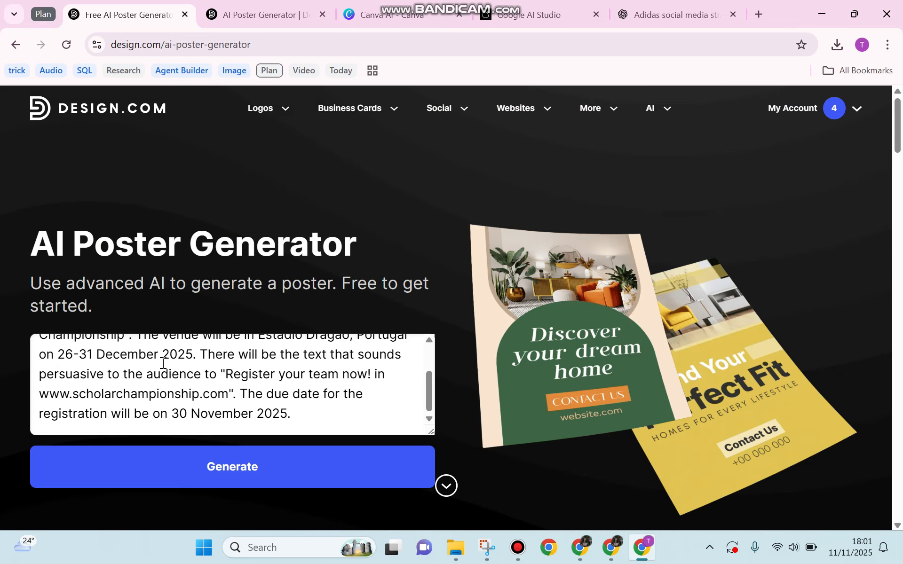
scroll(165, 372, "up", 2)
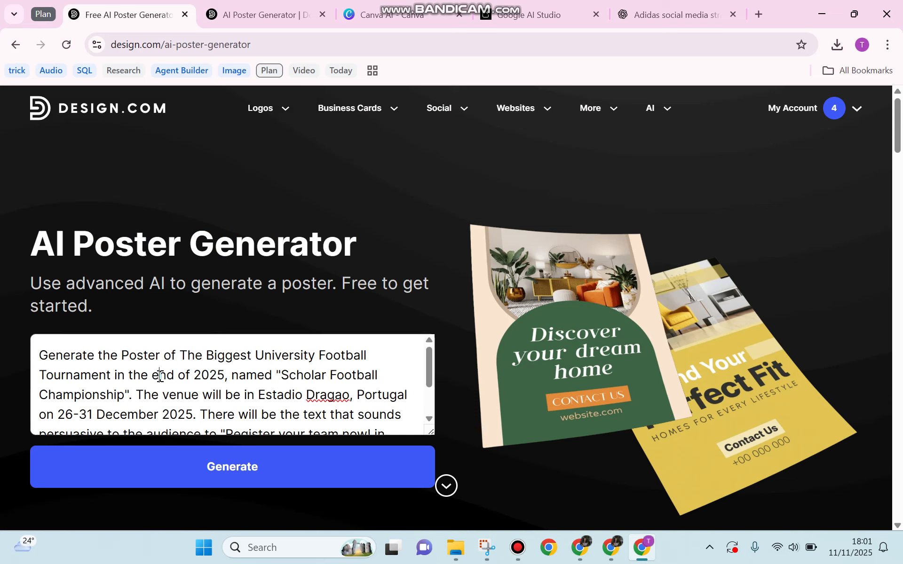
key("ctrl+a")
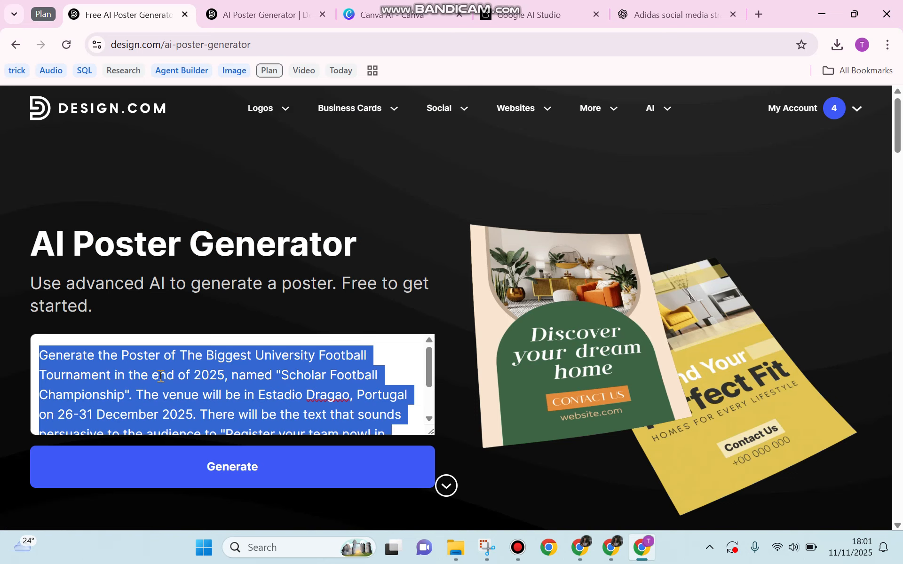
key("BackSpace")
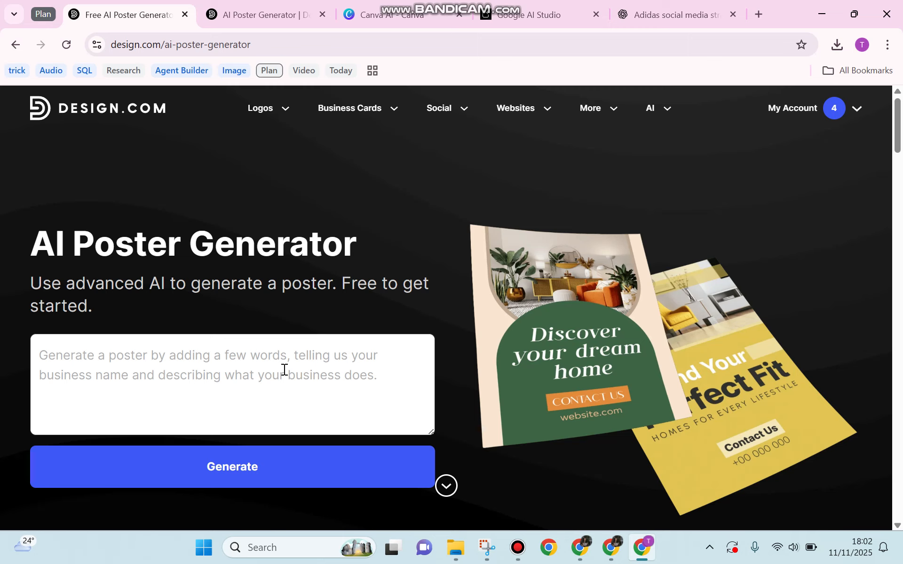
key("ctrl+v")
scroll(284, 370, "up", 2)
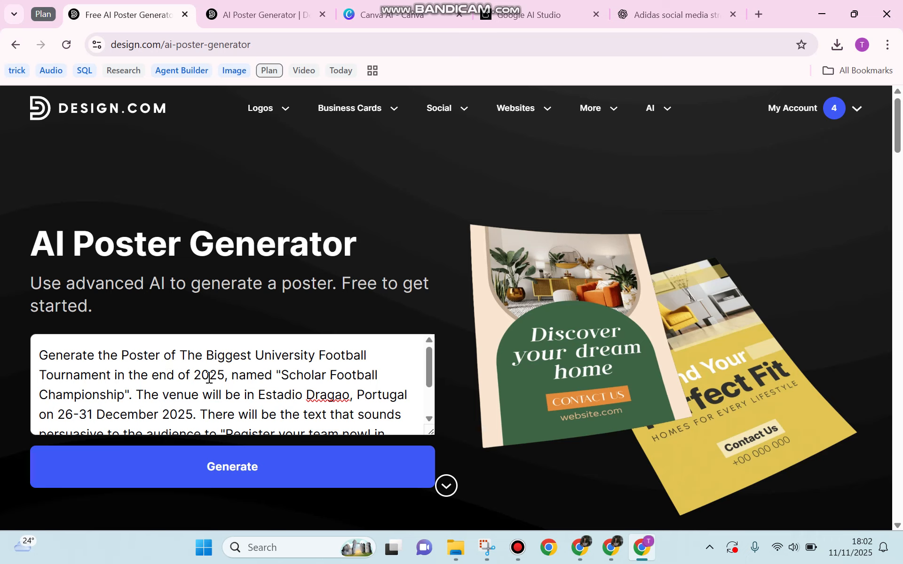
scroll(162, 379, "down", 3)
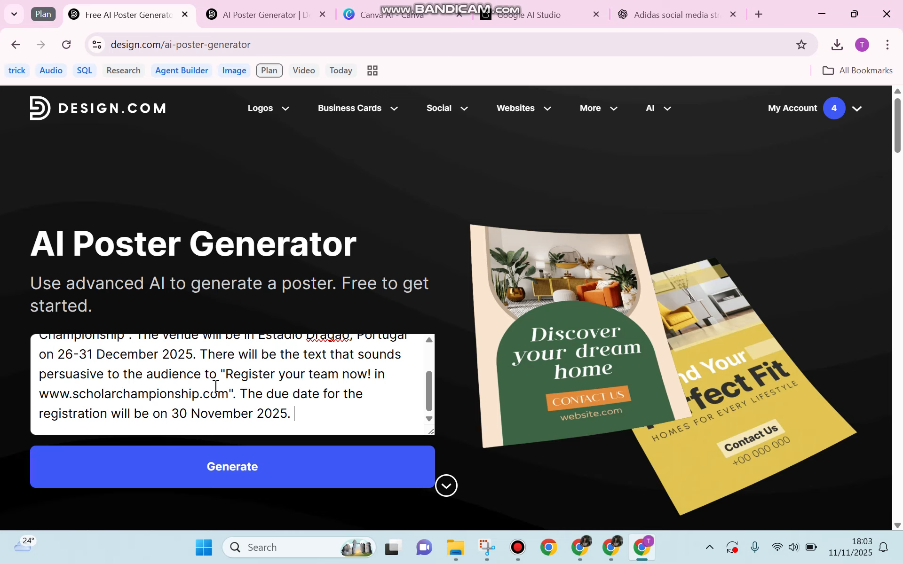
Generate the posters and open the dark Scholar Football Championship design with the player kicking a soccer ball for editing
left_click(175, 464)
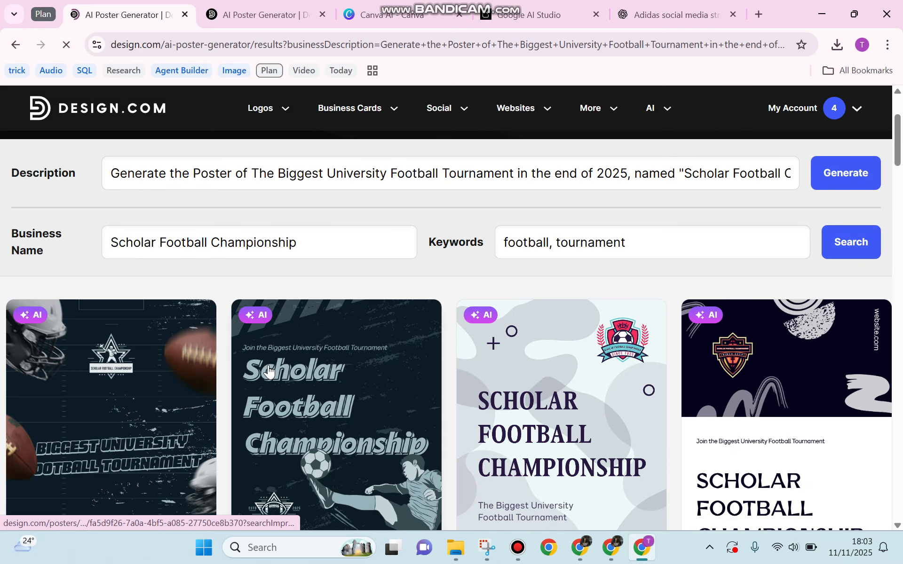
scroll(269, 372, "down", 3)
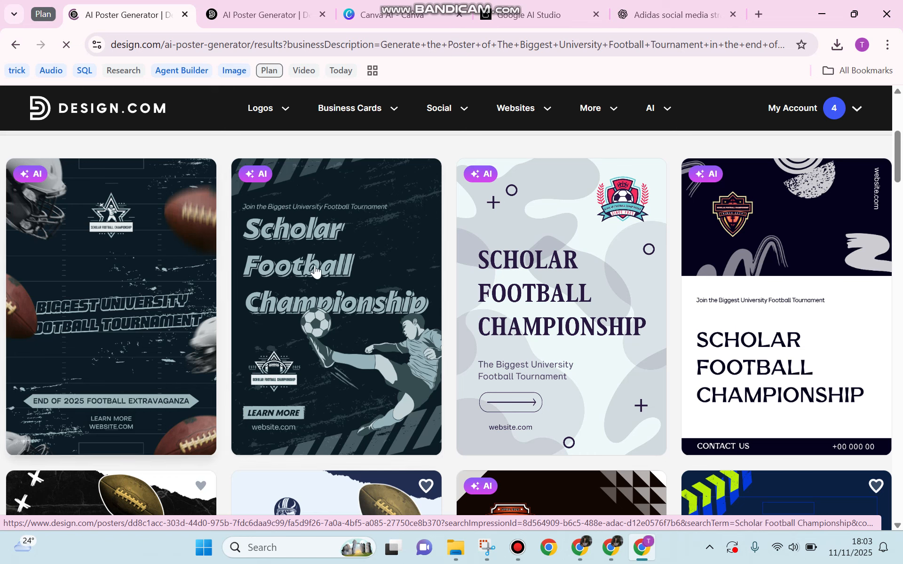
scroll(325, 248, "down", 3)
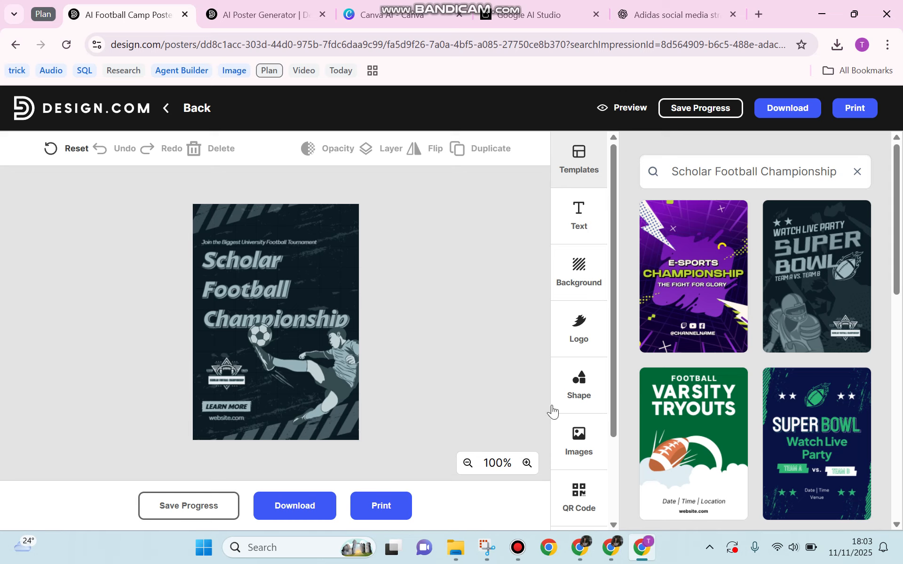
left_click(527, 464)
left_click(527, 464)
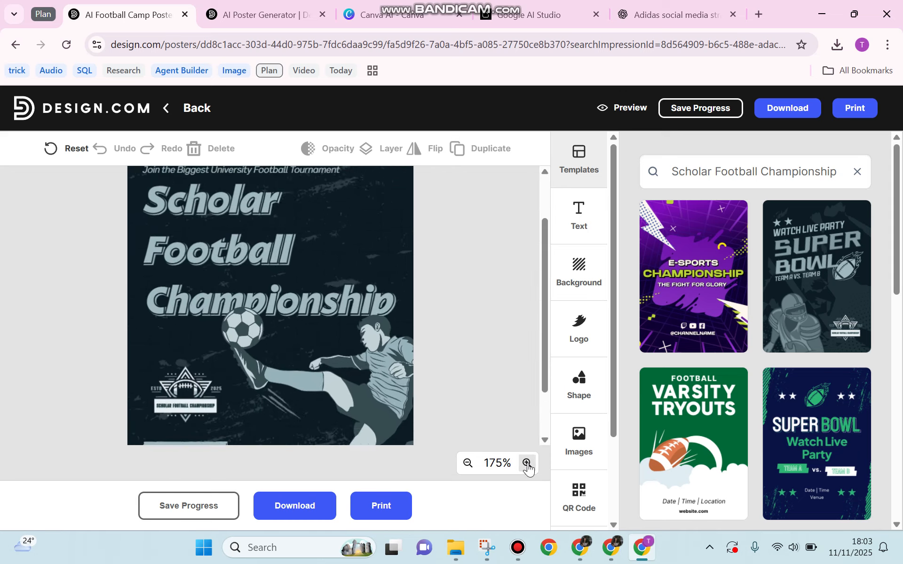
left_click(527, 464)
left_click(527, 463)
scroll(202, 376, "down", 2)
scroll(218, 392, "down", 2)
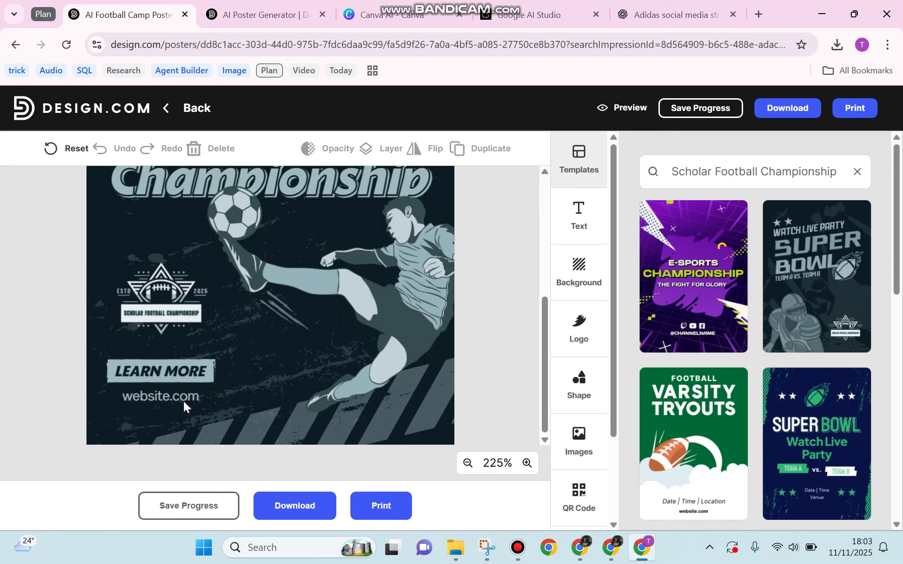
left_click(527, 464)
left_click(527, 463)
left_click(527, 463)
scroll(266, 333, "down", 4)
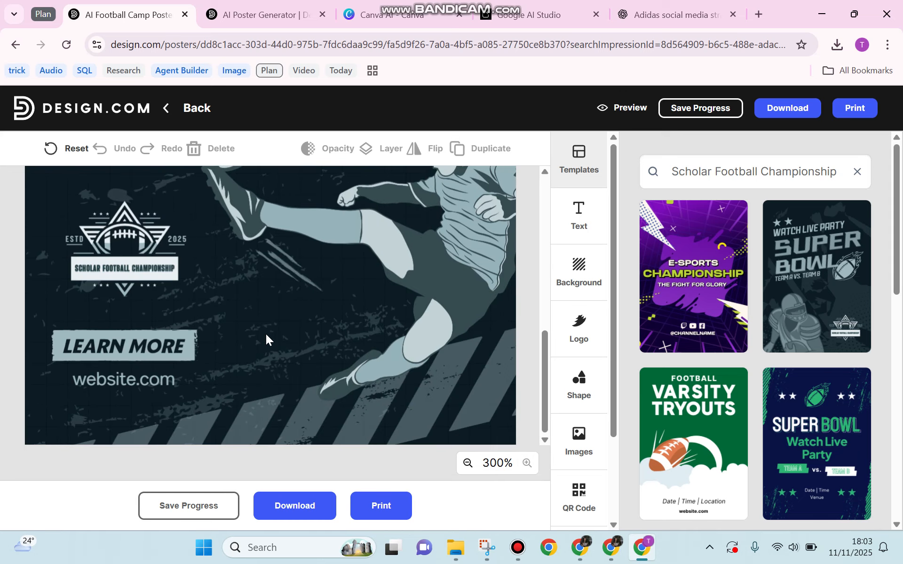
left_click(112, 386)
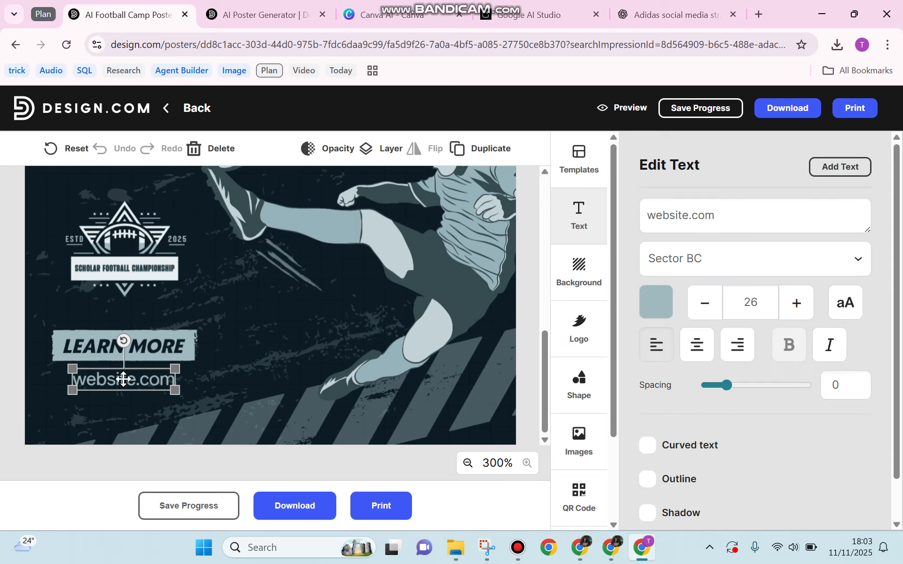
double_click(124, 379)
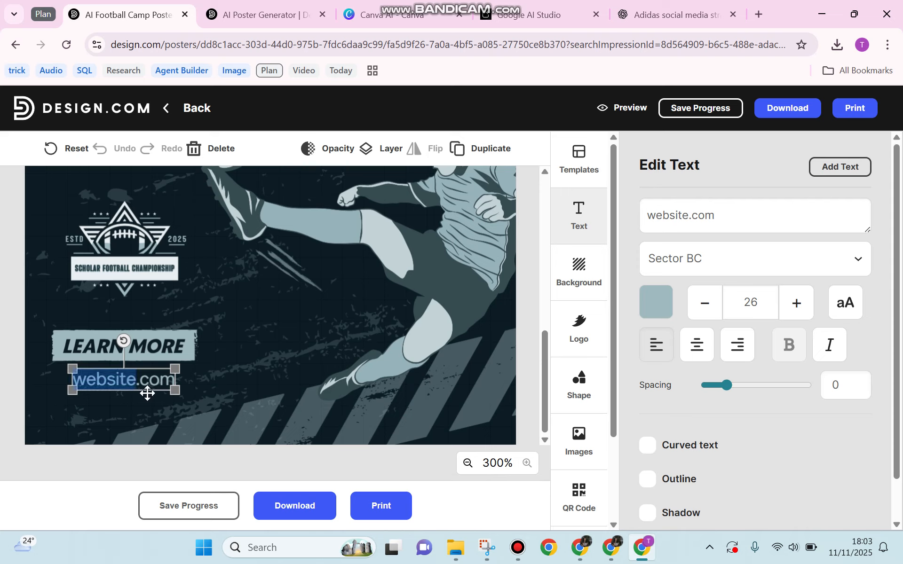
type("www.")
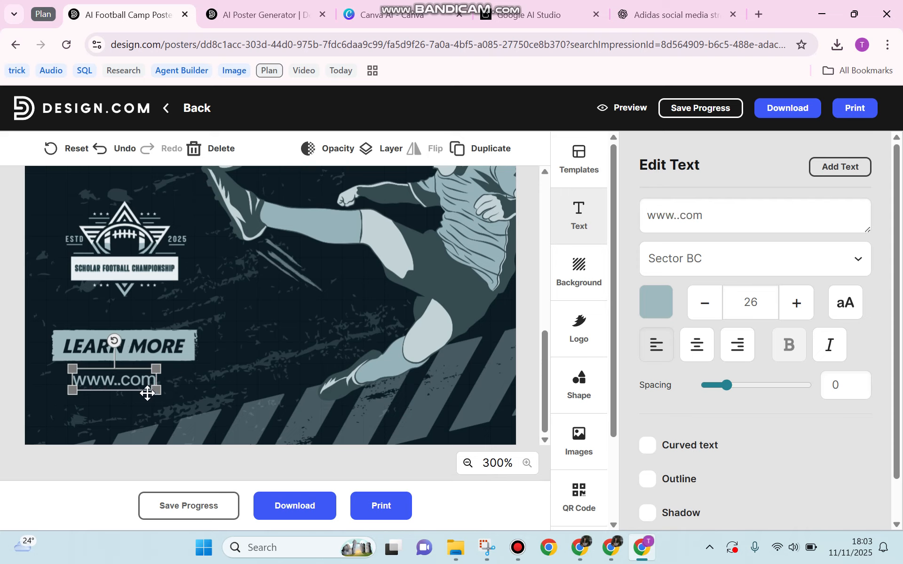
type("scholar")
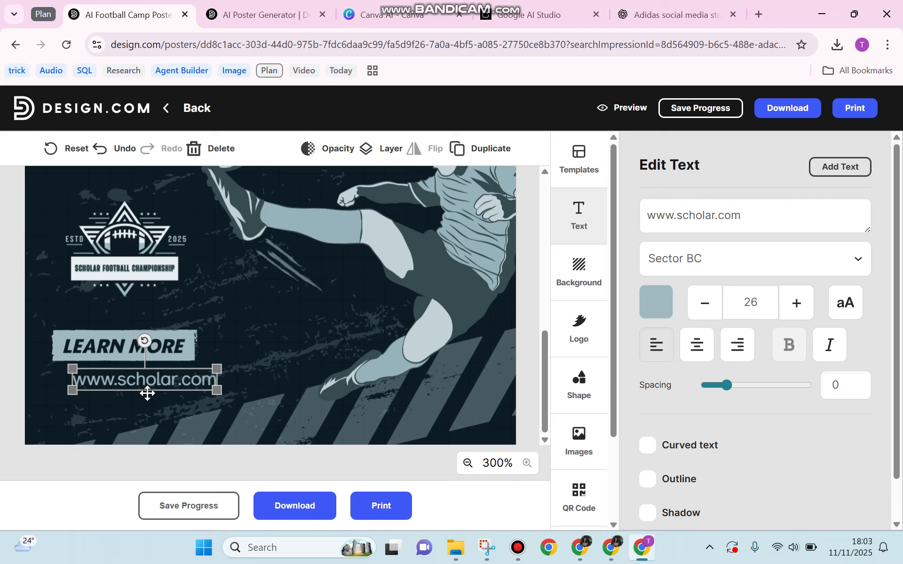
type("cham")
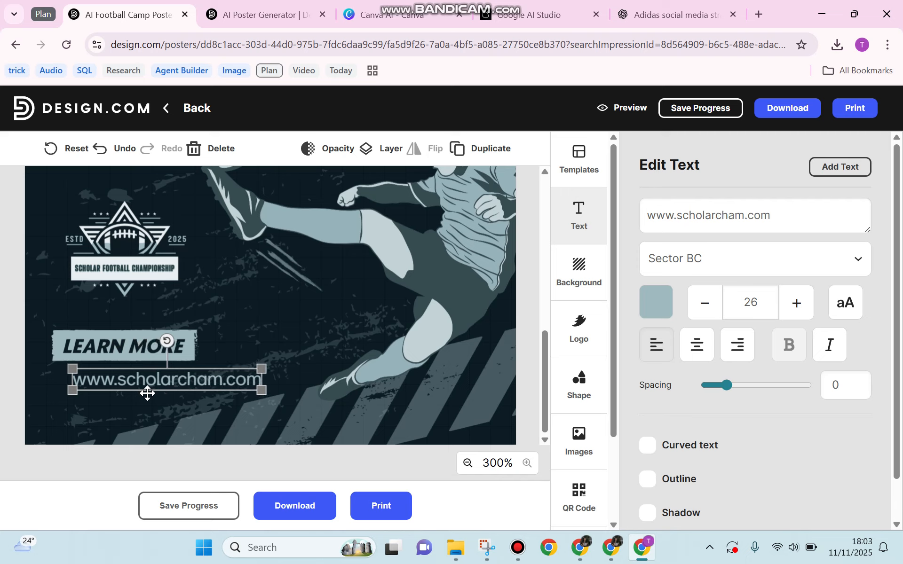
type("pionship")
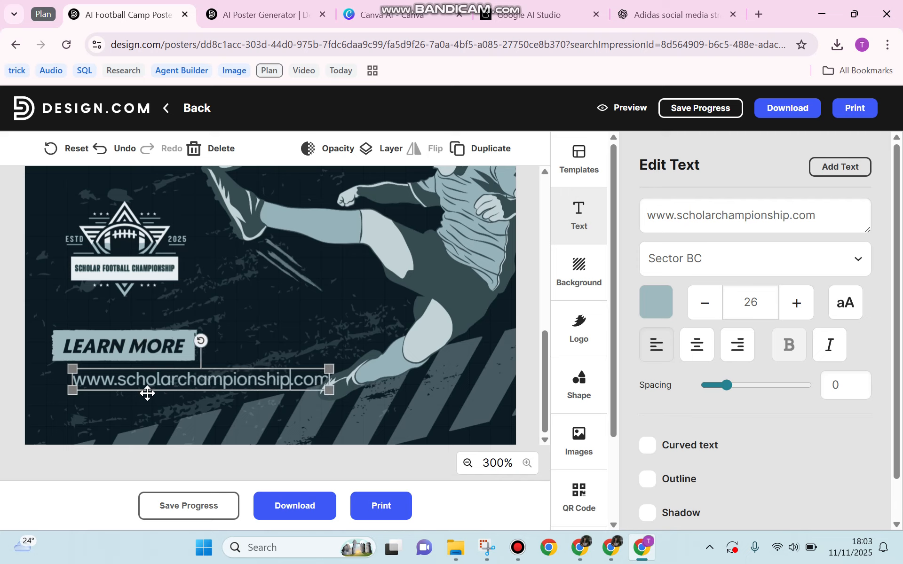
Move the website address slightly left to line up with the start of the Learn More banner
left_click(162, 383)
left_click(179, 401)
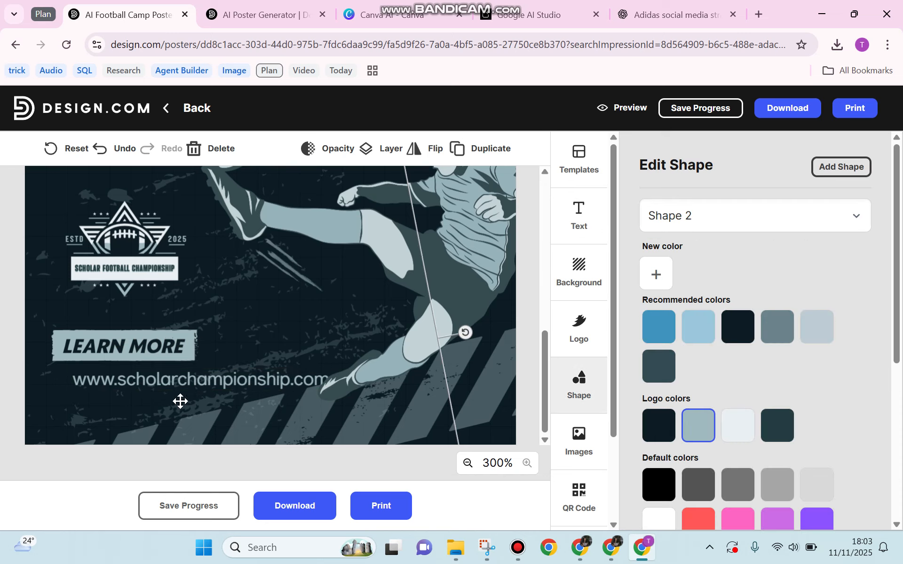
left_click(192, 384)
left_click_drag(192, 385, 174, 384)
Enlarge the banner shape behind the Learn More text to nearly the website address's width and reposition it above the address
left_click(125, 345)
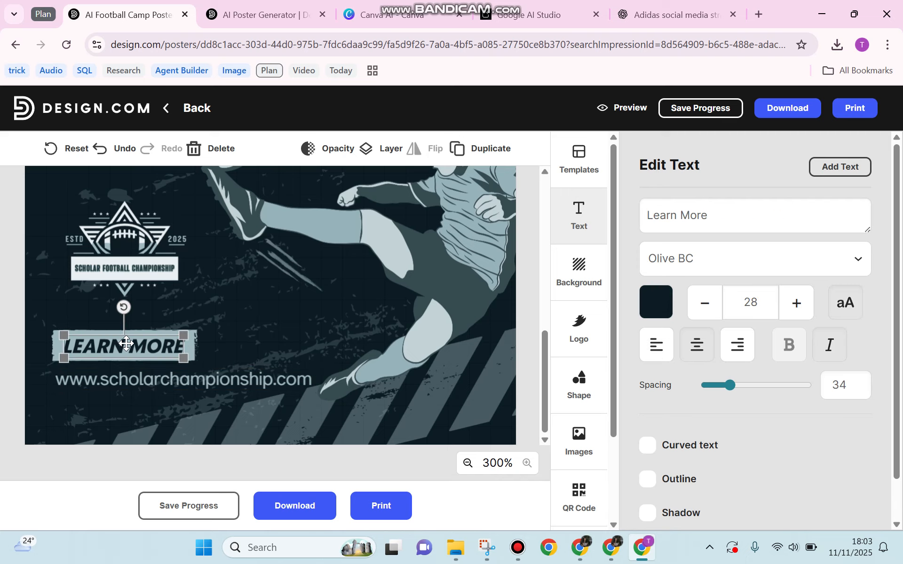
left_click(193, 348)
left_click_drag(200, 348, 288, 357)
left_click_drag(233, 350, 243, 339)
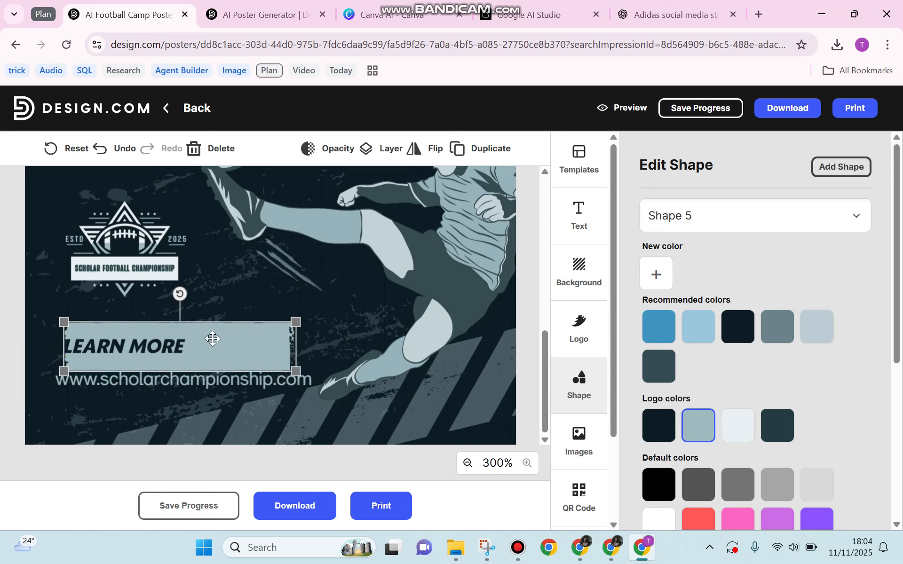
Move the Learn More text to the middle of the banner and replace it with "Register your team now!"
left_click(167, 342)
left_click_drag(168, 344, 215, 348)
key("ctrl+a")
key("BackSpace")
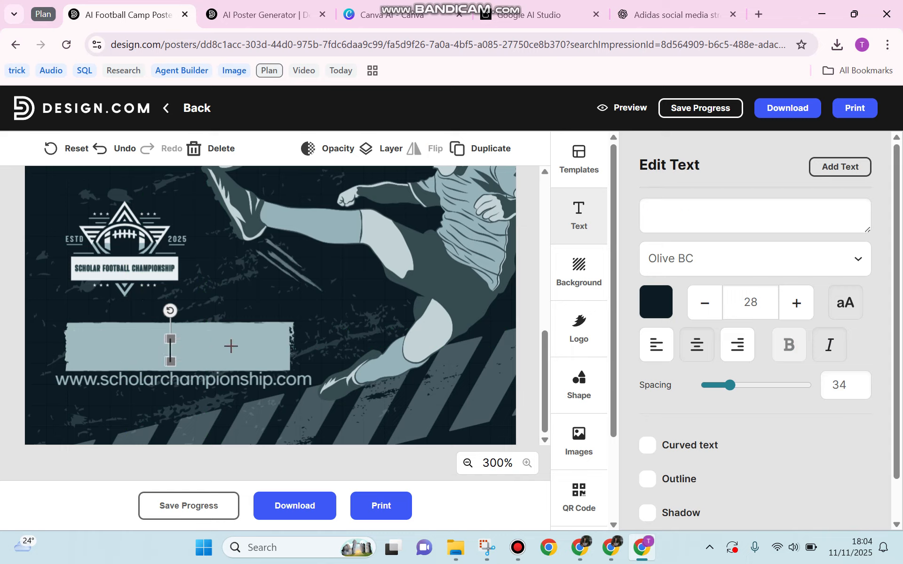
type("Re")
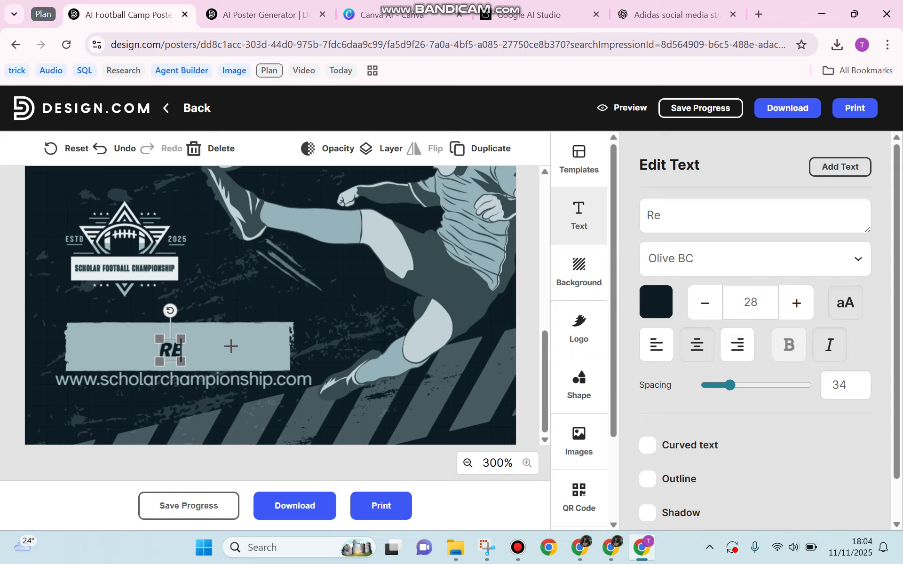
type("gister")
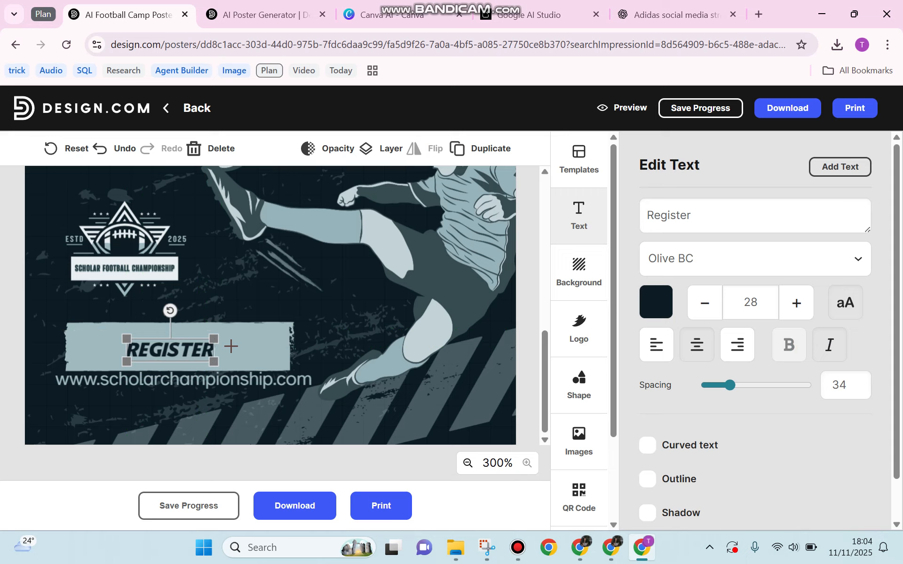
type(" your t")
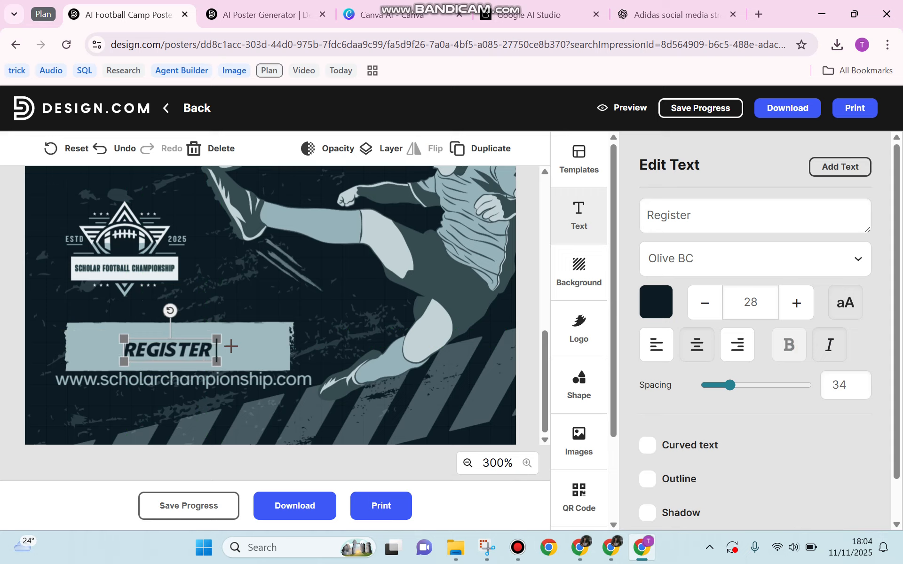
type("eam no1")
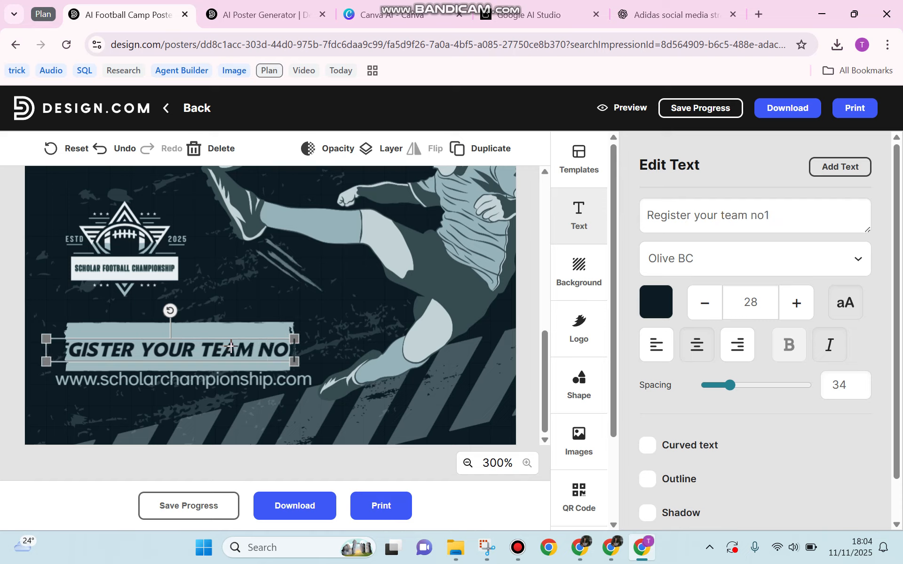
key("BackSpace")
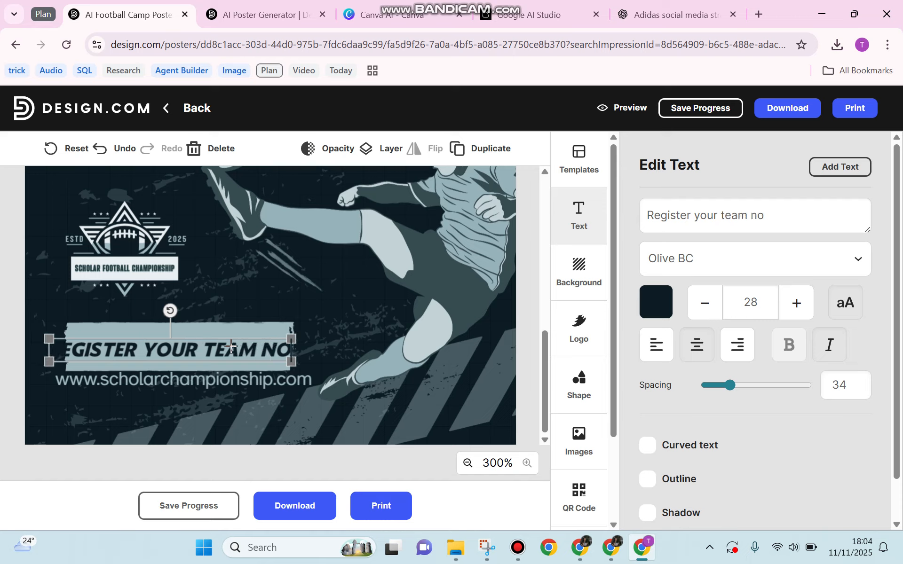
type("w!")
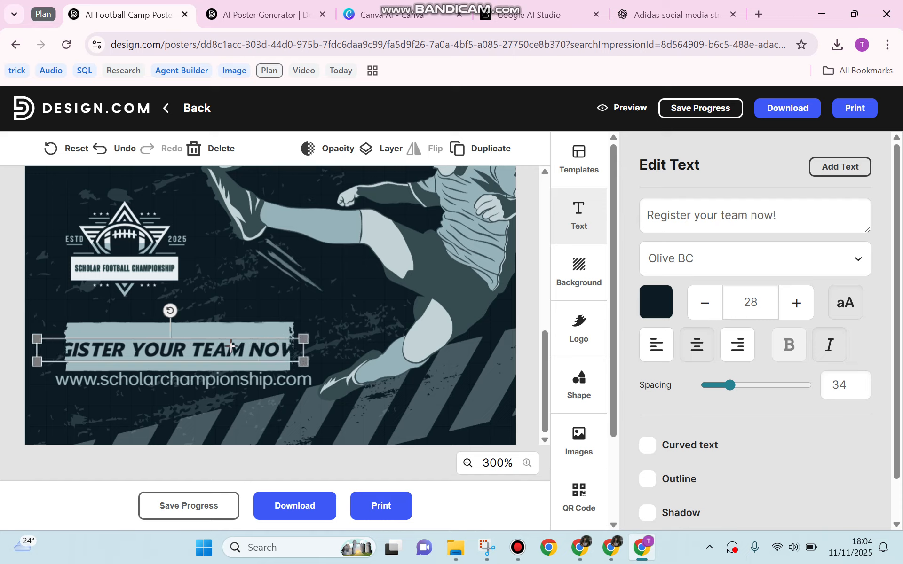
Reduce the registration text to size 22, nudge the banner shape up slightly, and centre the text on it
double_click(231, 346)
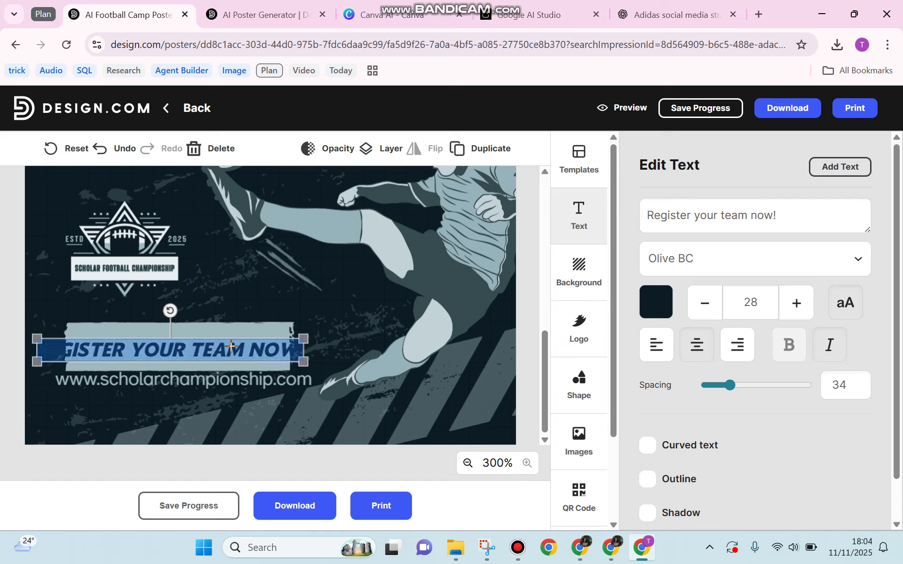
left_click(703, 311)
left_click(703, 310)
left_click(703, 311)
left_click(703, 310)
left_click(703, 311)
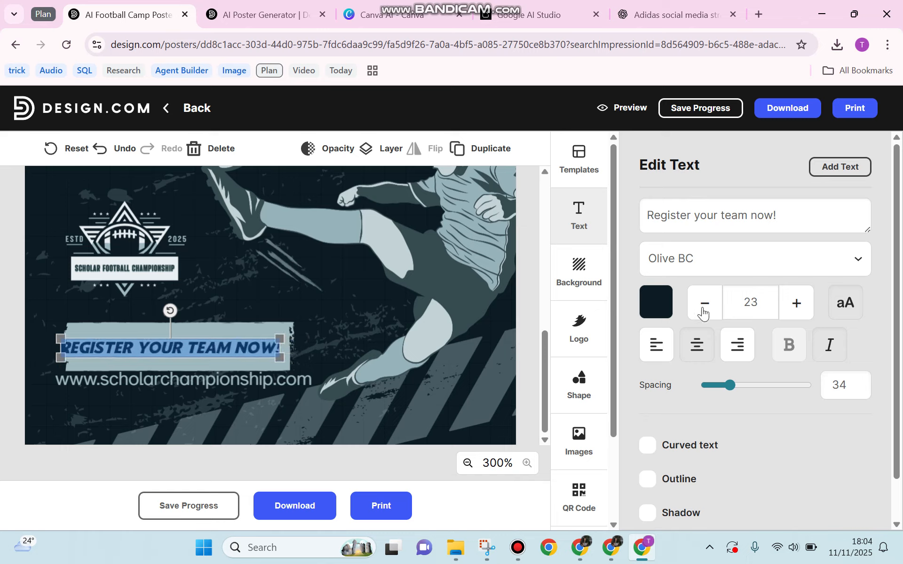
left_click(703, 310)
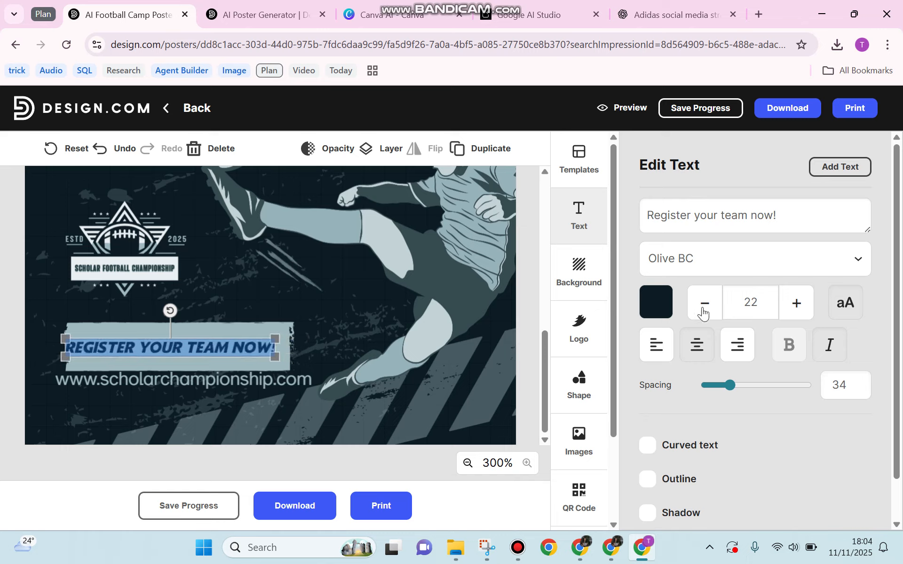
left_click(248, 360)
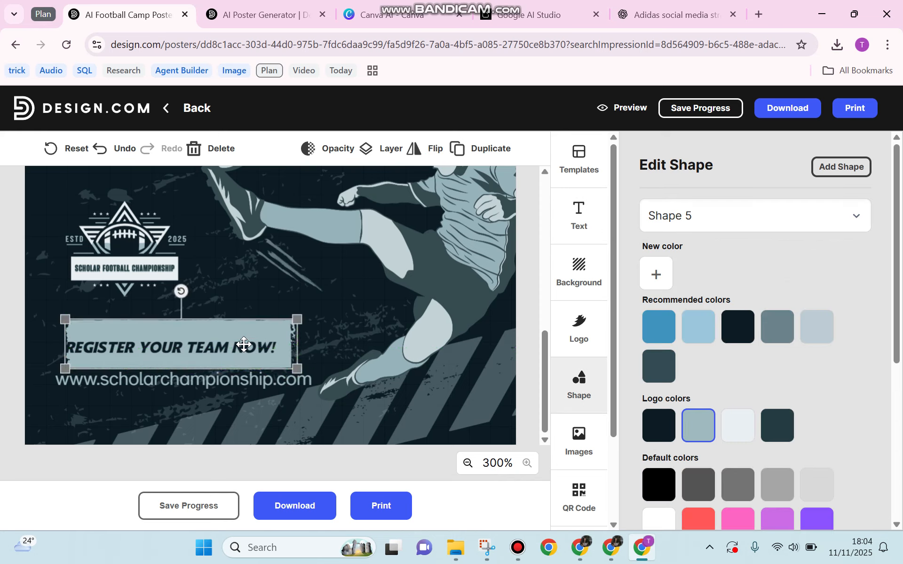
left_click_drag(244, 345, 253, 349)
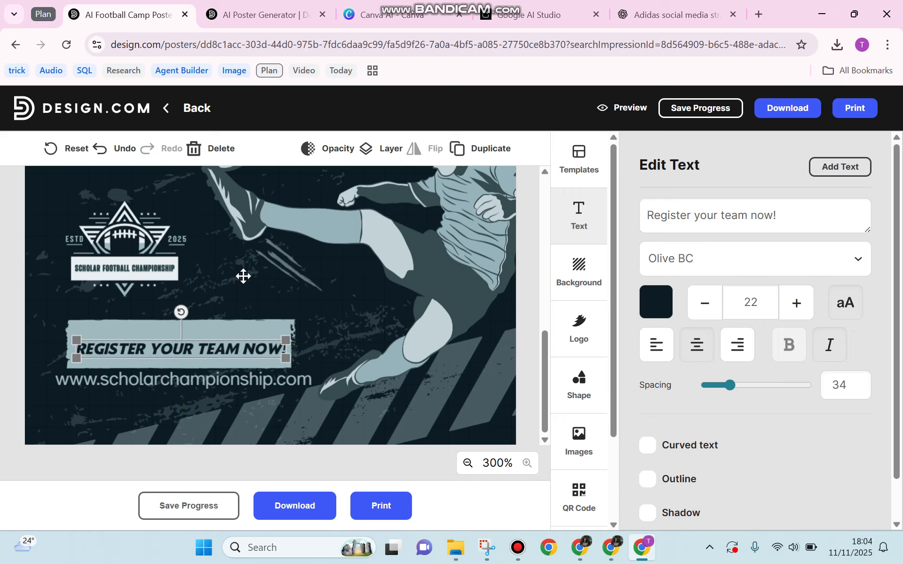
Examine the whole poster layout at 125%, from the tournament title to the registration banner and website address
scroll(243, 277, "up", 10)
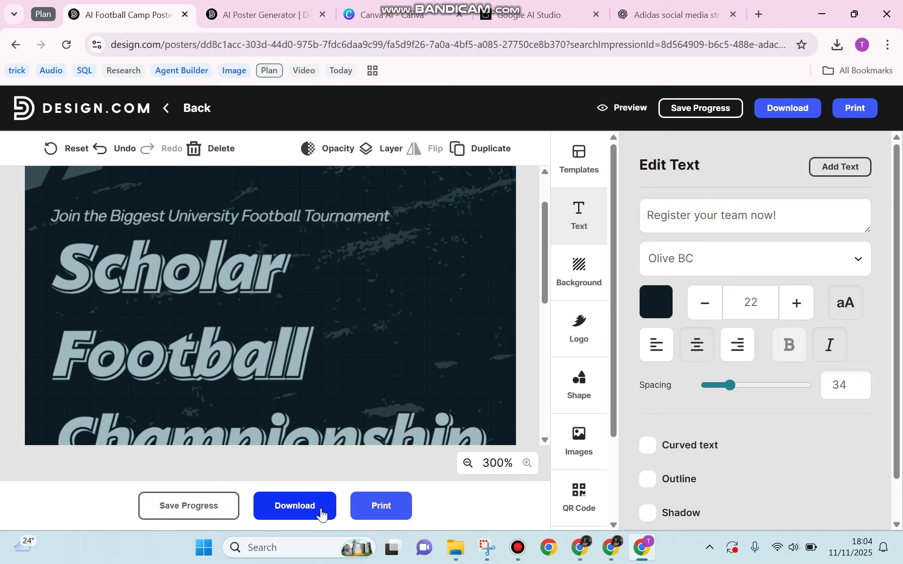
scroll(364, 326, "down", 1)
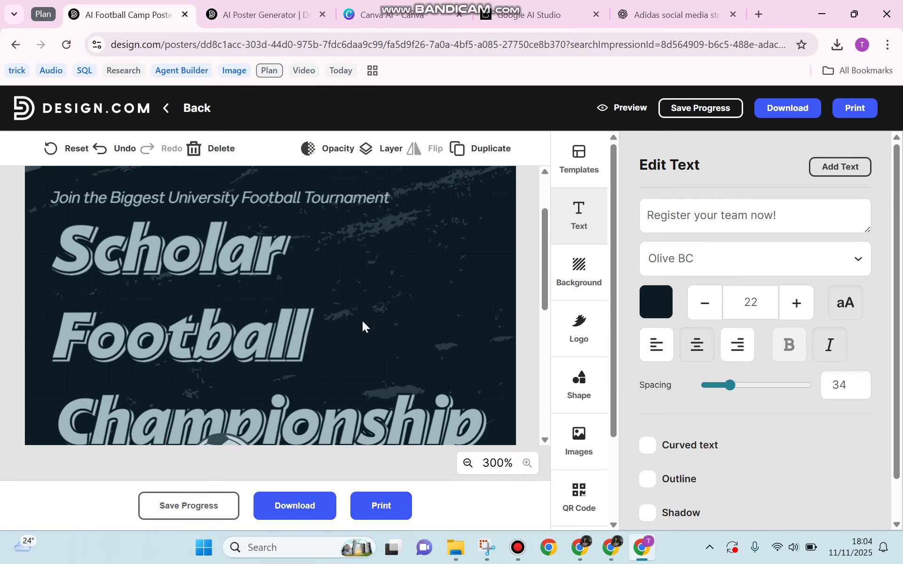
scroll(365, 326, "down", 5)
left_click(467, 463)
left_click(467, 463)
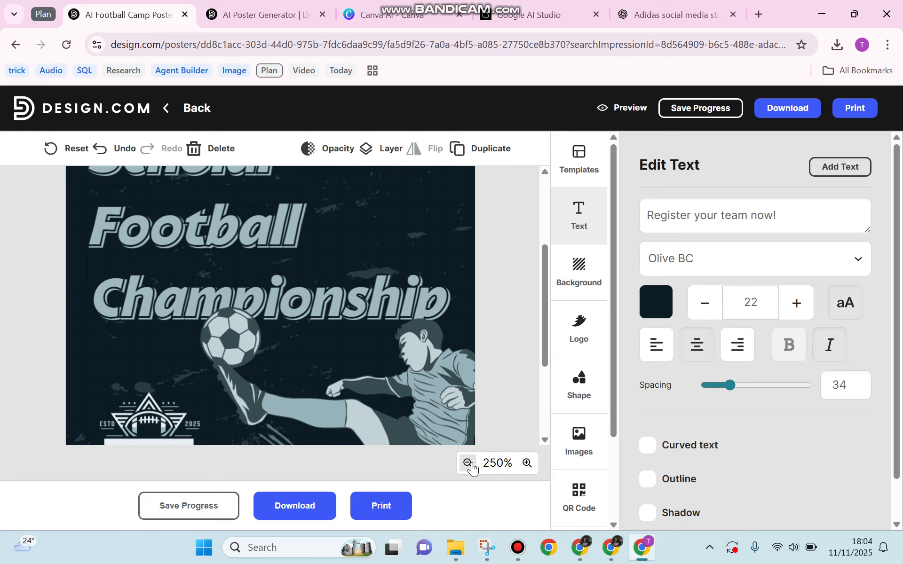
left_click(468, 463)
left_click(469, 464)
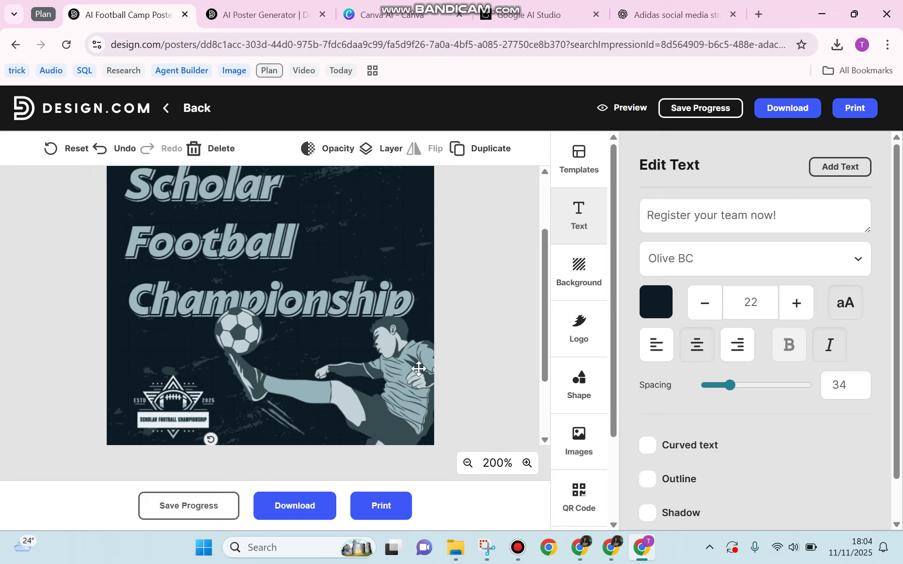
left_click(468, 464)
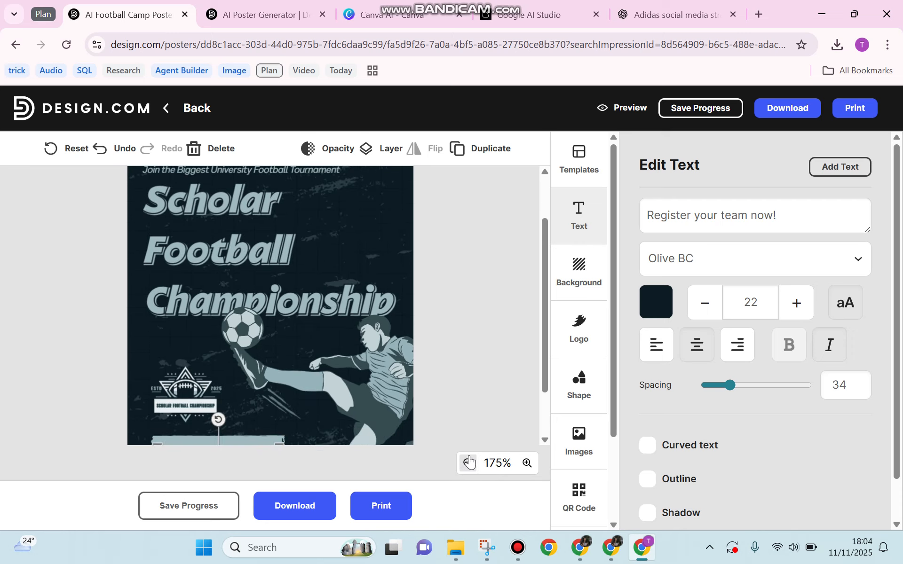
left_click(468, 464)
left_click(467, 464)
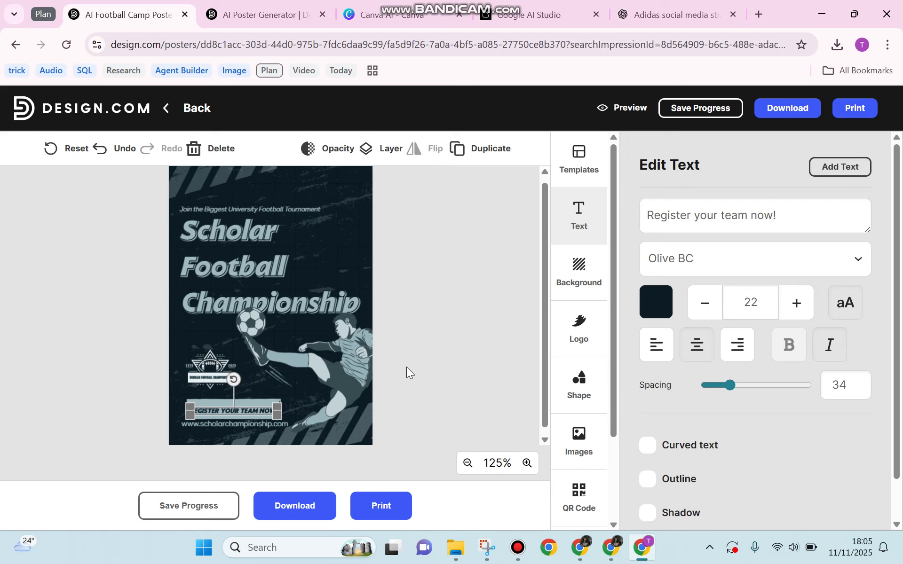
left_click(518, 547)
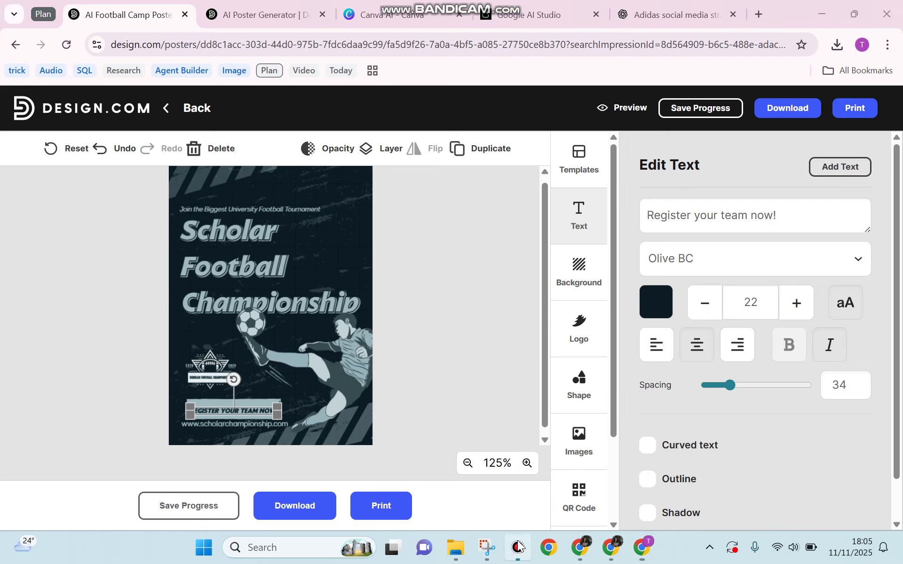